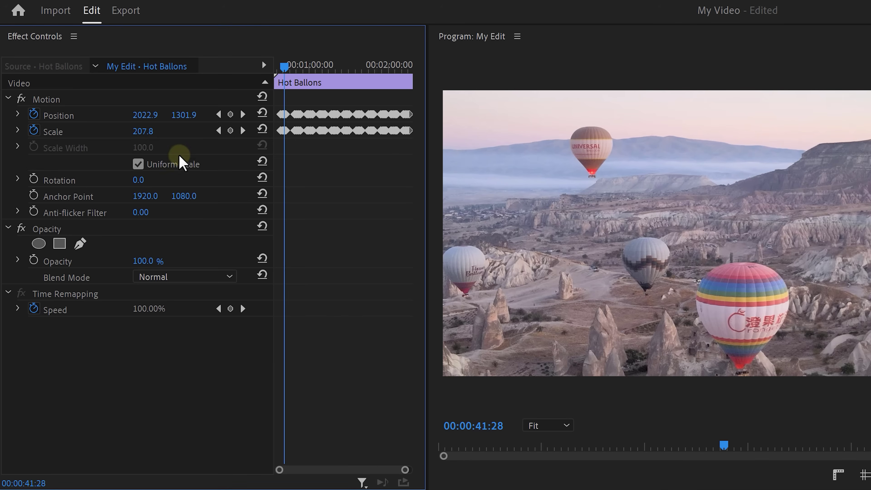
Uncheck Pin to Clip in the Effect Controls panel menu
{"action": "left_click", "coordinate": [73, 36]}
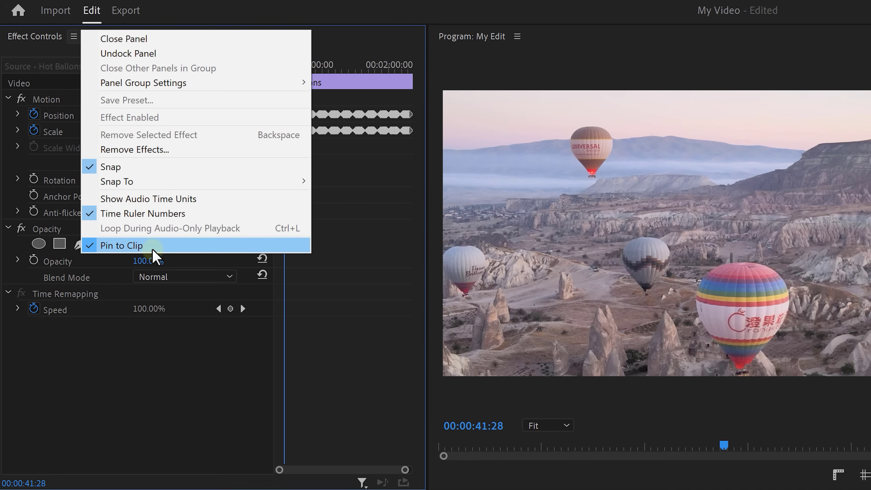
{"action": "left_click", "coordinate": [162, 246]}
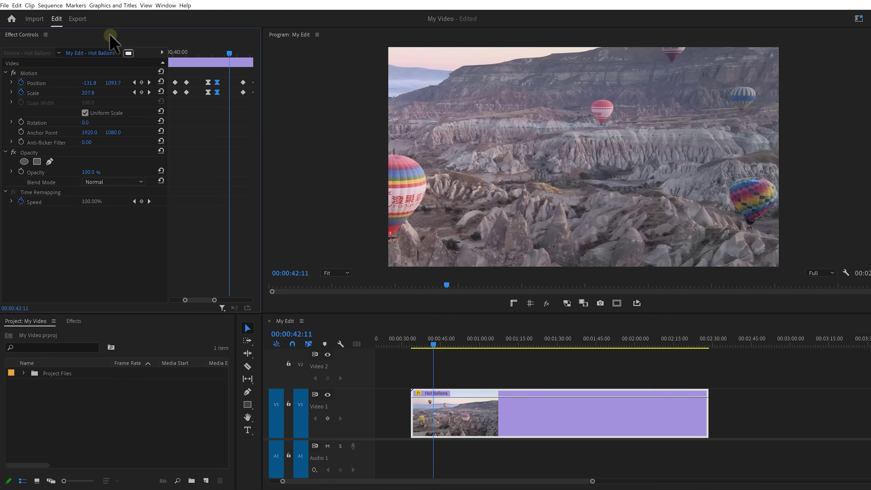
Assign the 5 (Num) keyboard shortcut to the Pin to Clip command
{"action": "left_click", "coordinate": [21, 5]}
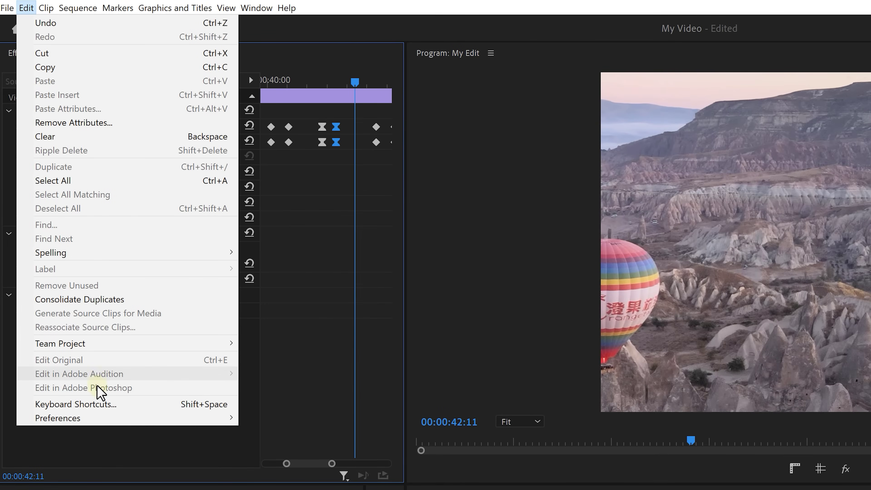
{"action": "left_click", "coordinate": [99, 405]}
{"action": "left_click", "coordinate": [57, 304]}
{"action": "type", "text": "pin to clip"}
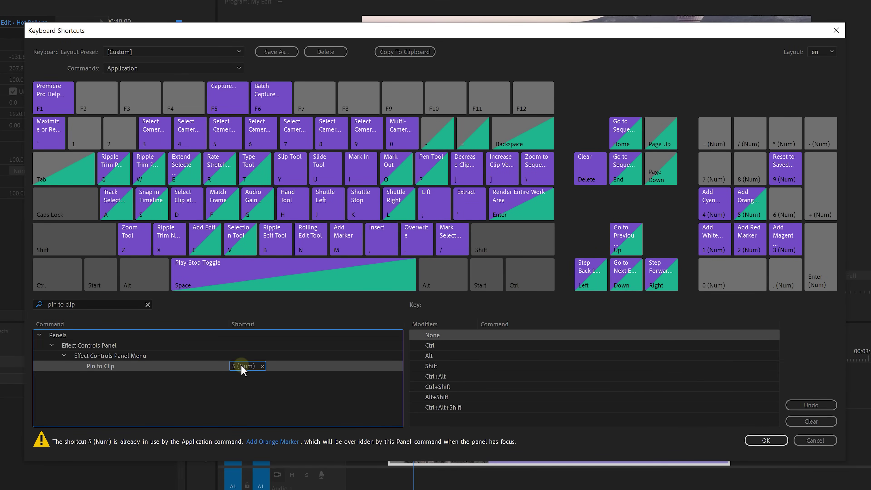
{"action": "left_click", "coordinate": [752, 442]}
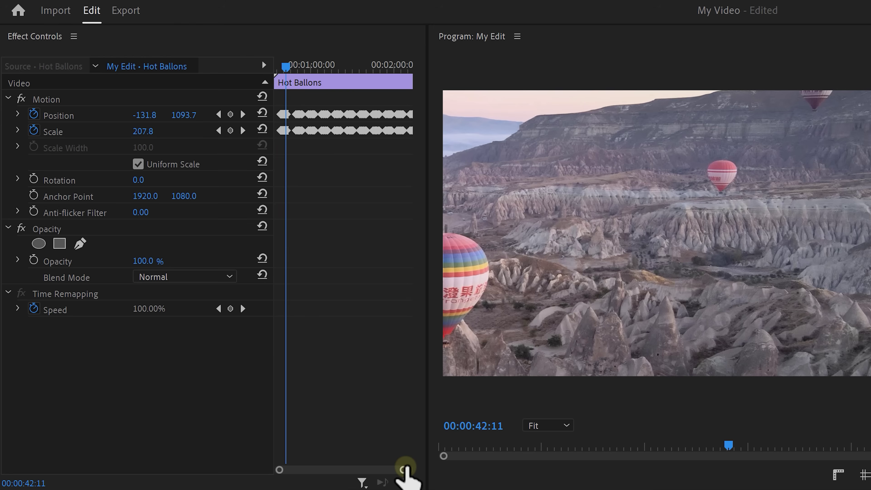
{"action": "left_click_drag", "start_coordinate": [406, 468], "coordinate": [360, 468]}
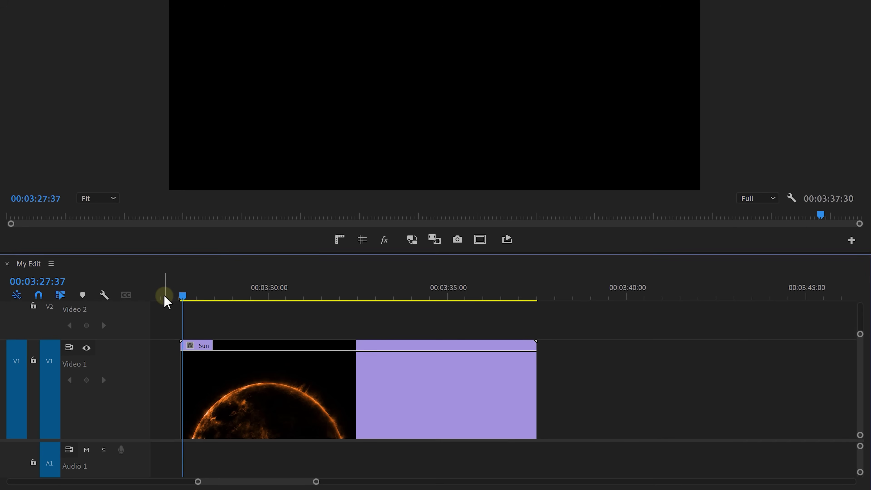
Switch the Program monitor playback resolution to 1/8, then back to Full
{"action": "key", "text": "space"}
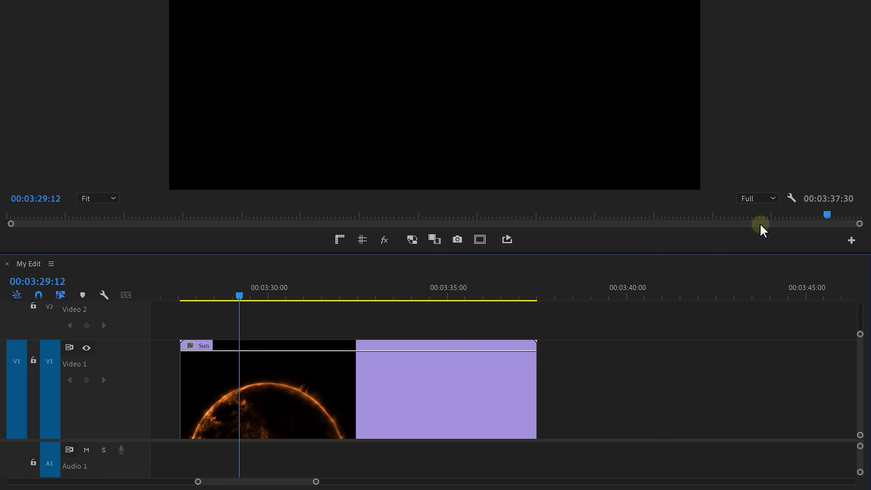
{"action": "left_click", "coordinate": [771, 199]}
{"action": "left_click", "coordinate": [760, 253]}
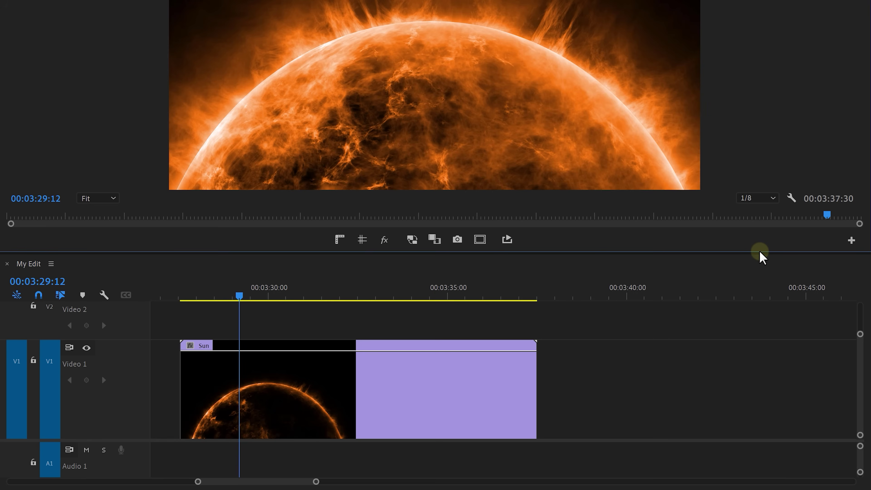
{"action": "left_click", "coordinate": [770, 200]}
{"action": "left_click", "coordinate": [762, 211]}
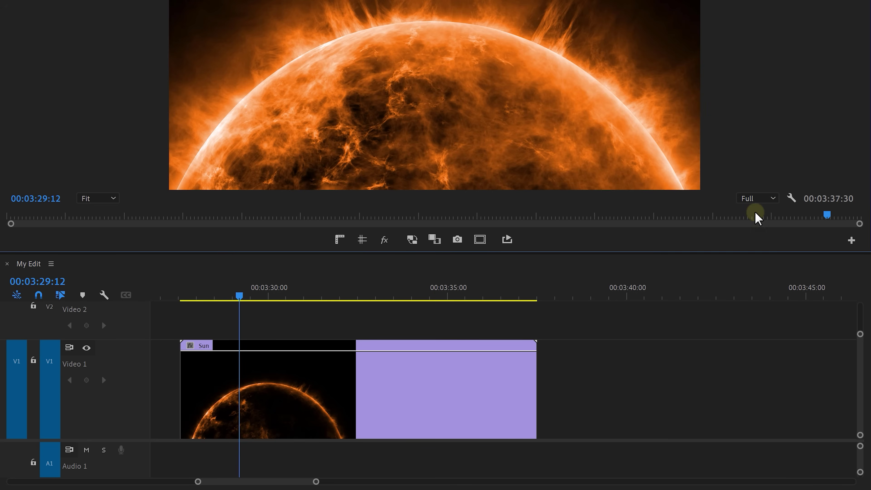
Play the Sun clip from just before its start at Full resolution
{"action": "left_click_drag", "start_coordinate": [335, 296], "coordinate": [179, 295]}
{"action": "key", "text": "space"}
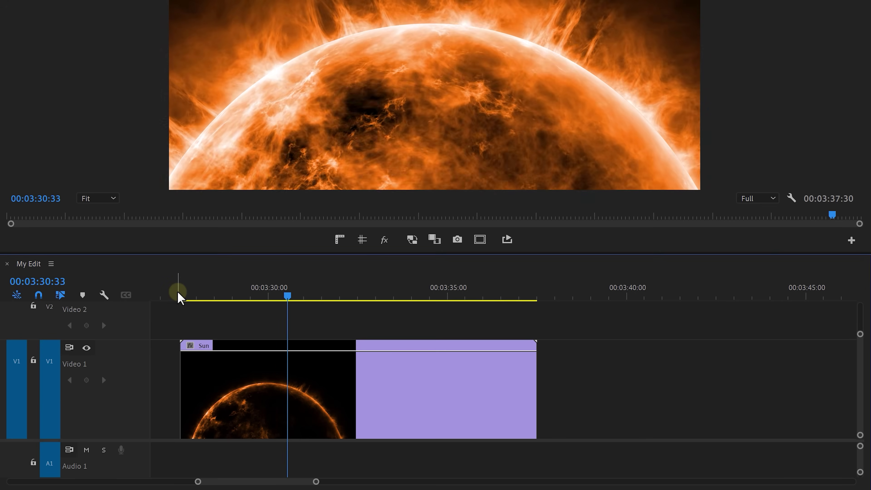
{"action": "key", "text": "space"}
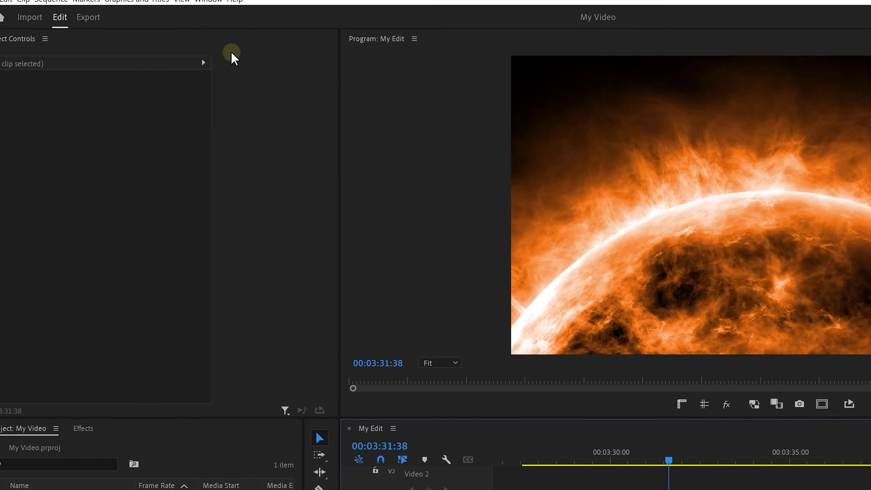
{"action": "left_click", "coordinate": [205, 2]}
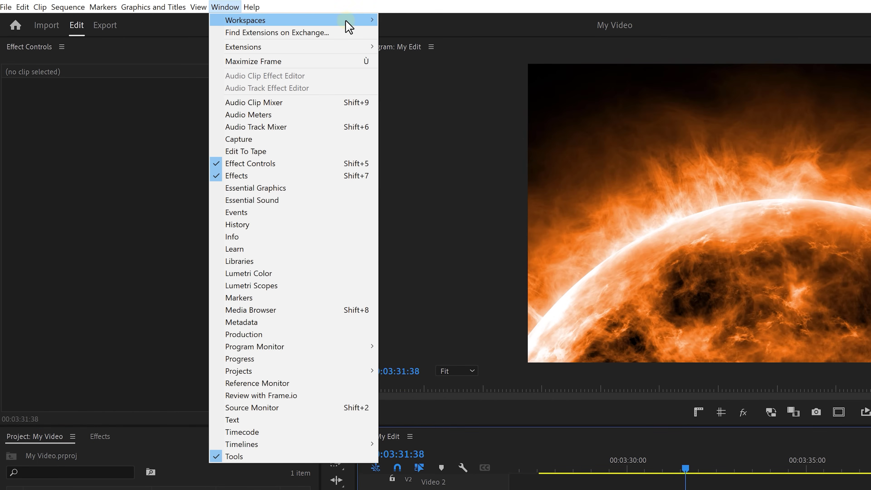
{"action": "mouse_move", "coordinate": [323, 23]}
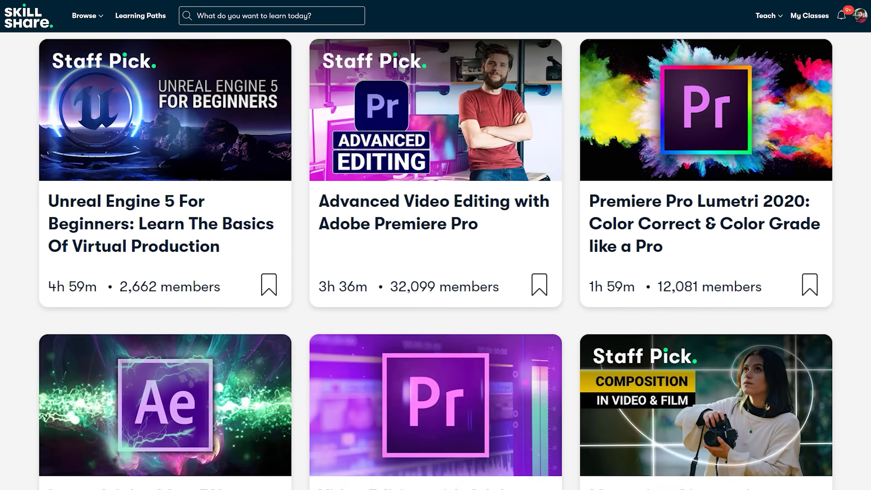
{"action": "scroll", "coordinate": [436, 261], "scroll_direction": "down", "scroll_amount": 5}
{"action": "scroll", "coordinate": [437, 261], "scroll_direction": "down", "scroll_amount": 5}
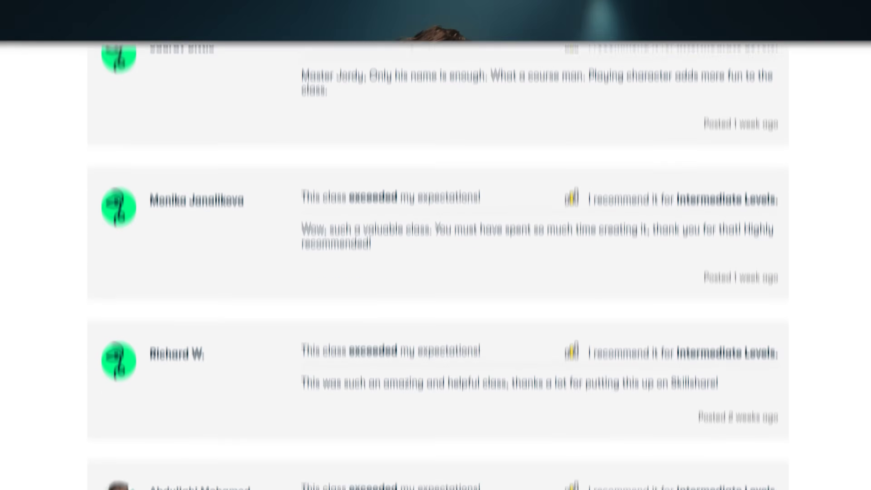
{"action": "scroll", "coordinate": [438, 245], "scroll_direction": "down", "scroll_amount": 8}
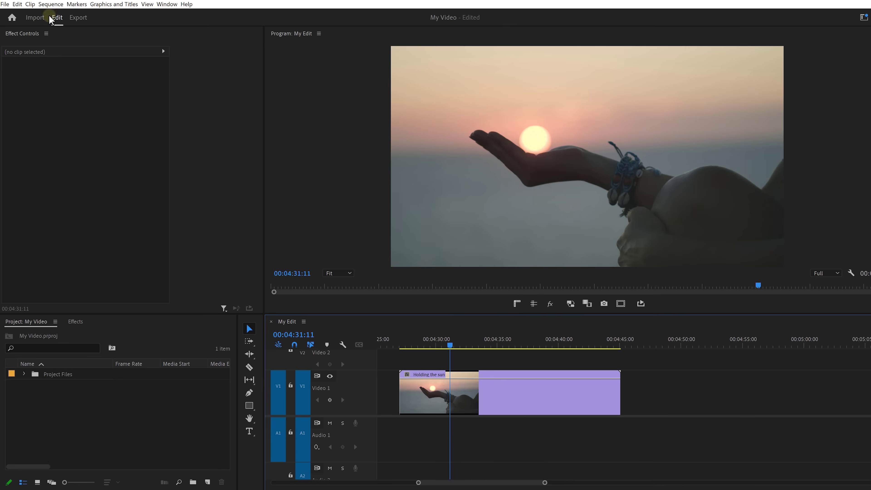
Toggle Display Color Management in General preferences, then go to the Export workspace
{"action": "left_click", "coordinate": [18, 4]}
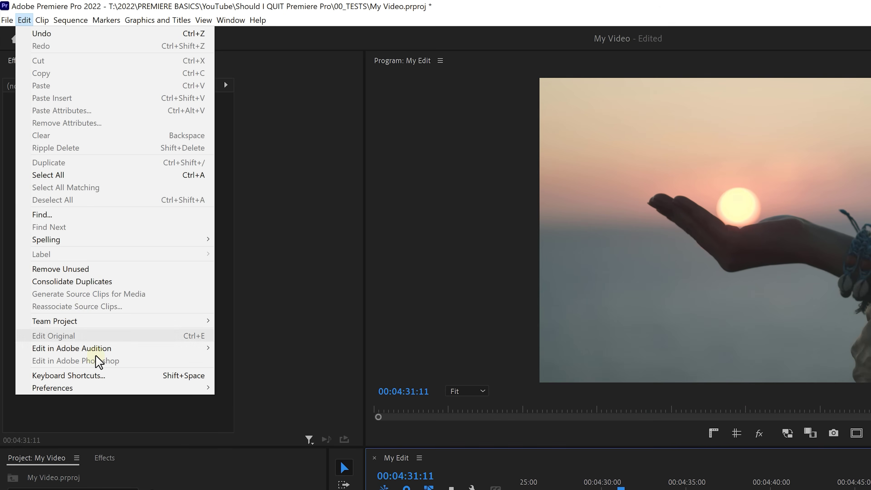
{"action": "mouse_move", "coordinate": [143, 394]}
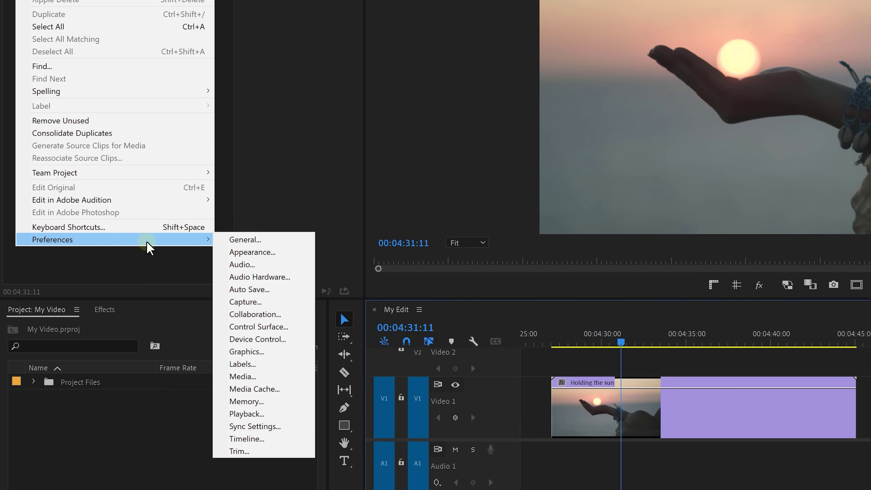
{"action": "left_click", "coordinate": [237, 240]}
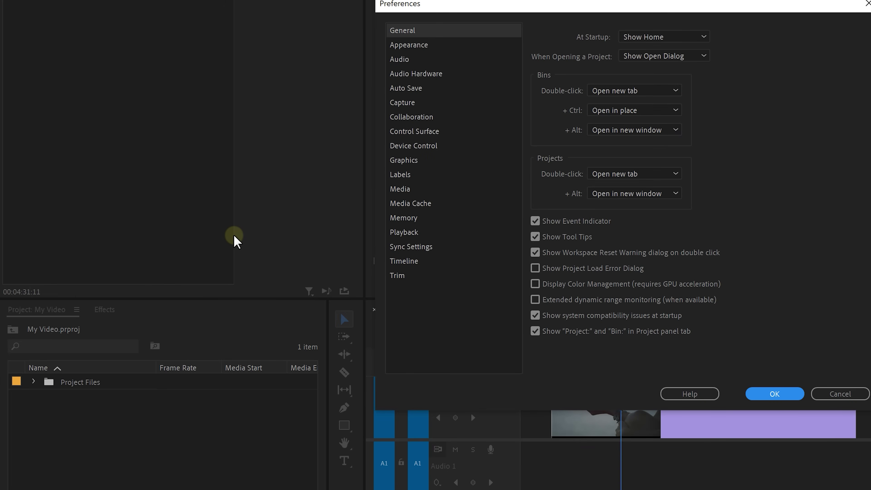
{"action": "left_click", "coordinate": [519, 287]}
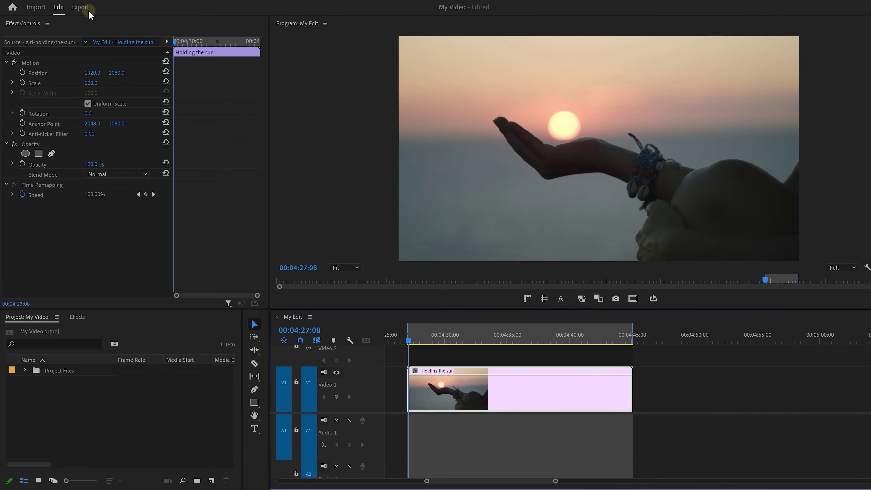
{"action": "left_click", "coordinate": [81, 9]}
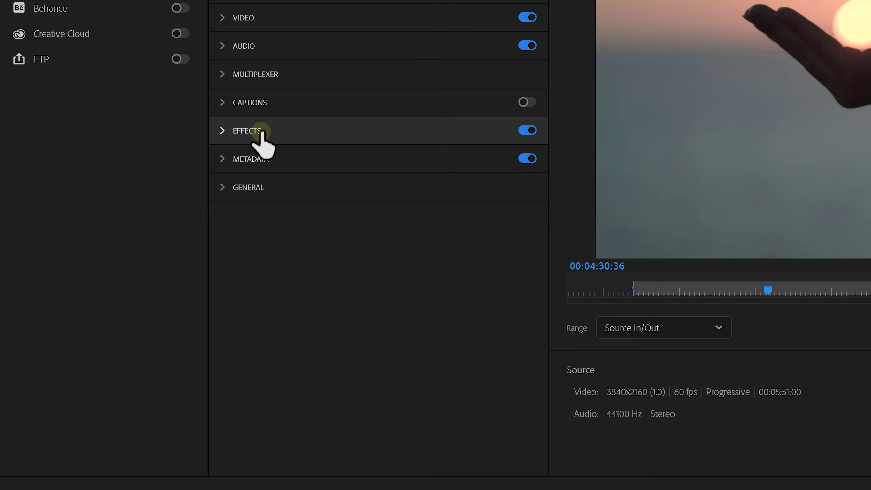
Enable the Lumetri Look / LUT export effect using QT Gamma Compensation.cube
{"action": "left_click", "coordinate": [183, 224]}
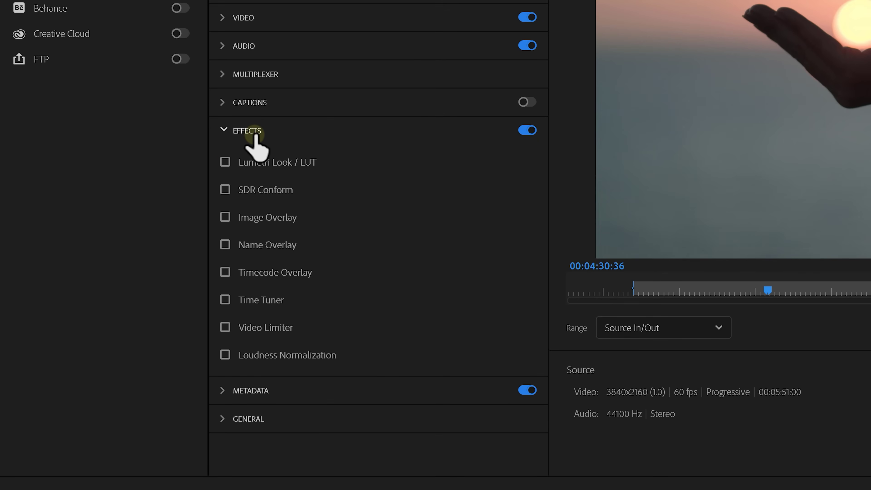
{"action": "left_click", "coordinate": [225, 162]}
{"action": "left_click", "coordinate": [334, 196]}
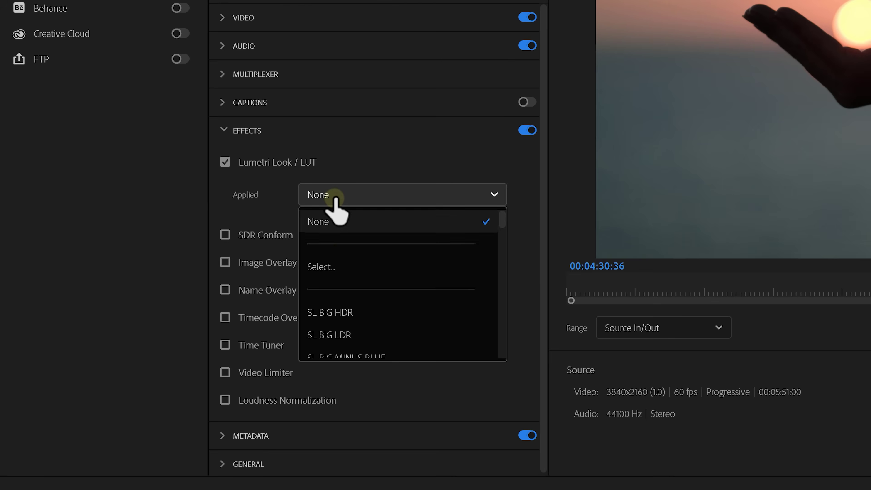
{"action": "left_click", "coordinate": [325, 271]}
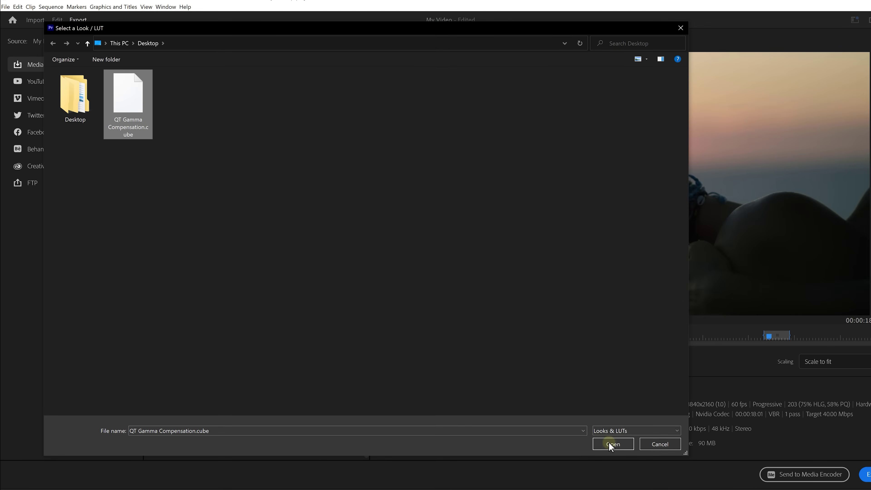
{"action": "left_click", "coordinate": [606, 443]}
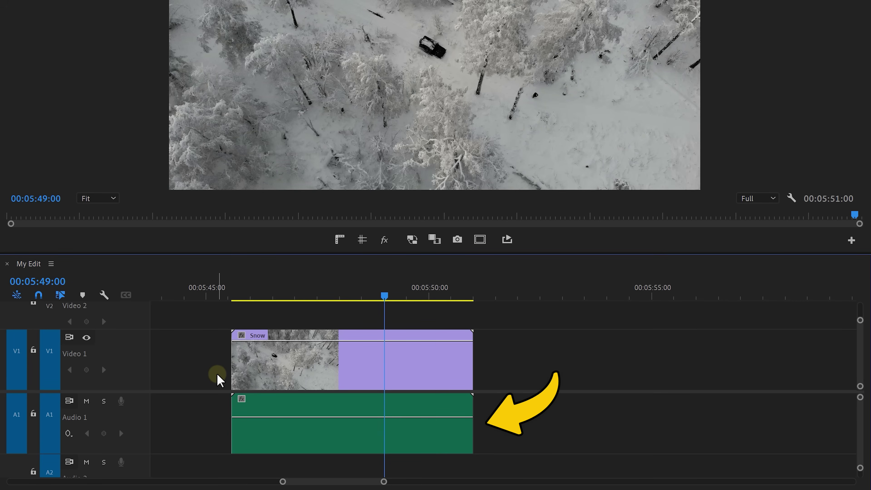
Render and Replace the A1 audio clip under Snow, selected on its own
{"action": "left_click", "coordinate": [270, 409], "text": "alt"}
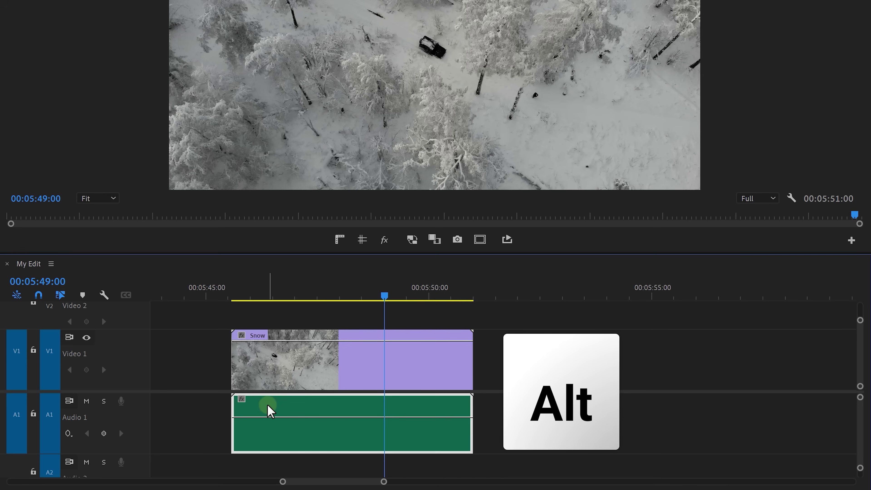
{"action": "right_click", "coordinate": [269, 406]}
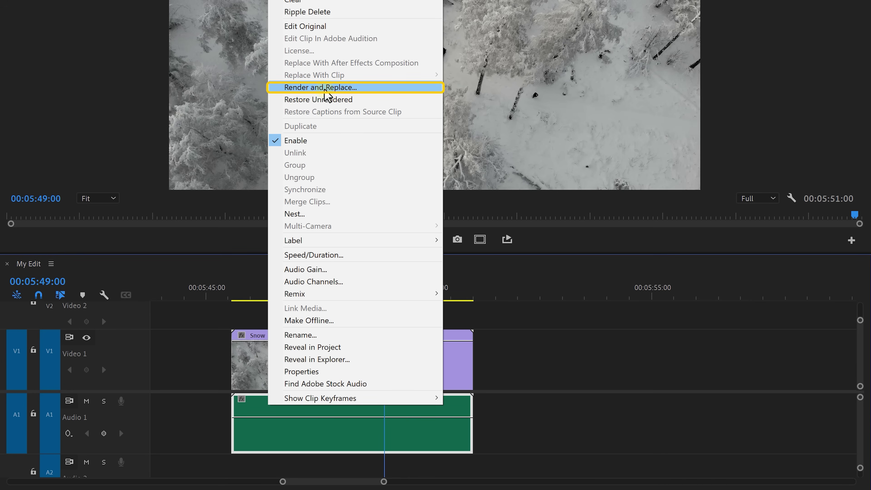
{"action": "left_click", "coordinate": [325, 90]}
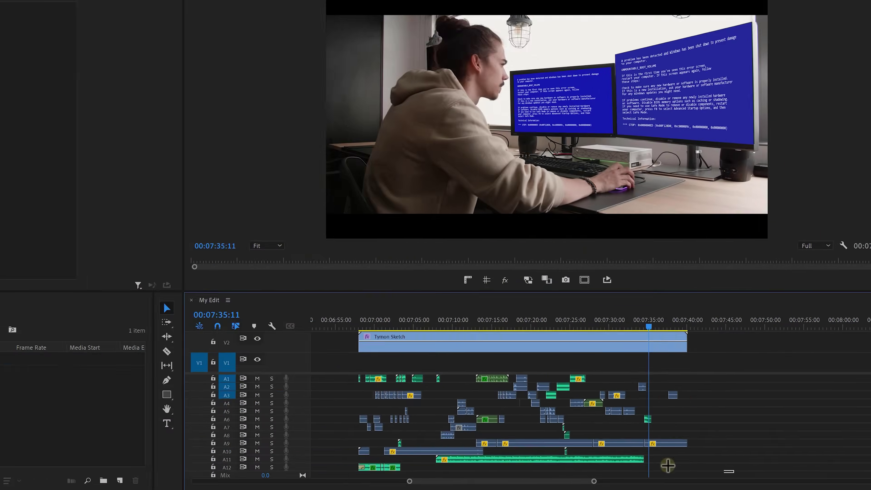
{"action": "left_click_drag", "start_coordinate": [660, 471], "coordinate": [205, 340]}
{"action": "right_click", "coordinate": [277, 357]}
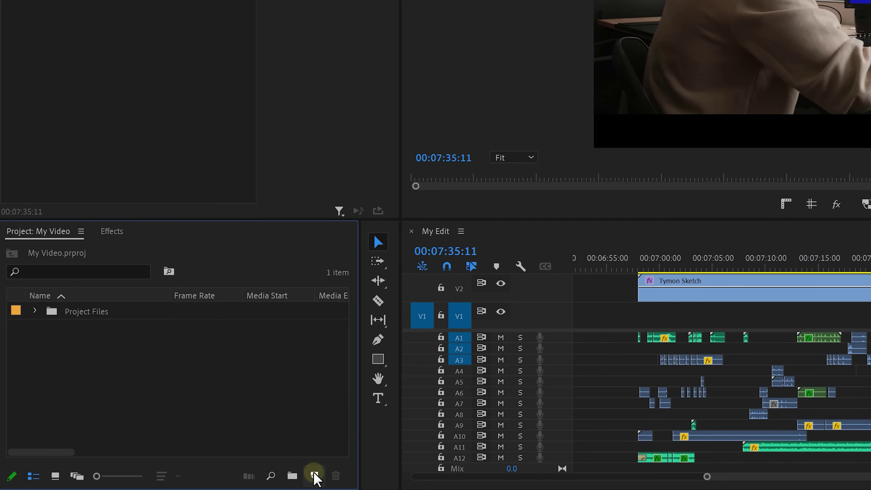
Create an Adjustment Layer on V1 spanning to the end of Tymon Sketch
{"action": "left_click", "coordinate": [315, 476]}
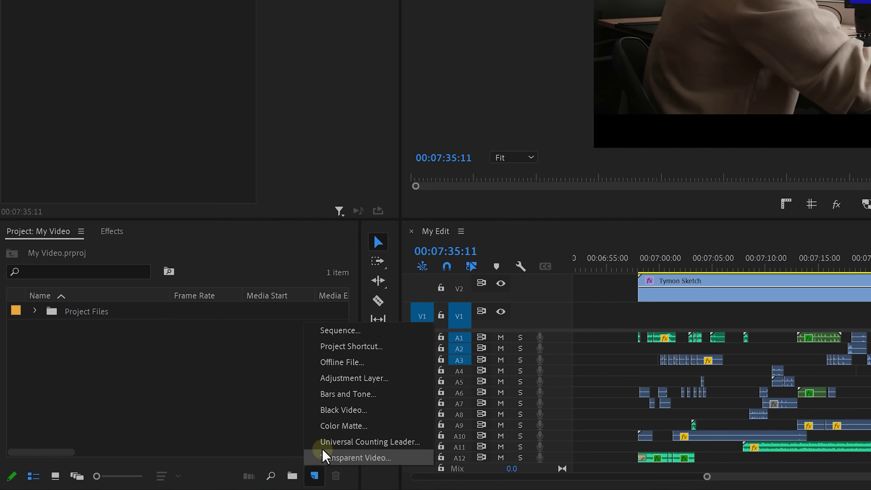
{"action": "left_click", "coordinate": [341, 379]}
{"action": "left_click", "coordinate": [391, 393]}
{"action": "left_click_drag", "start_coordinate": [241, 310], "coordinate": [641, 317]}
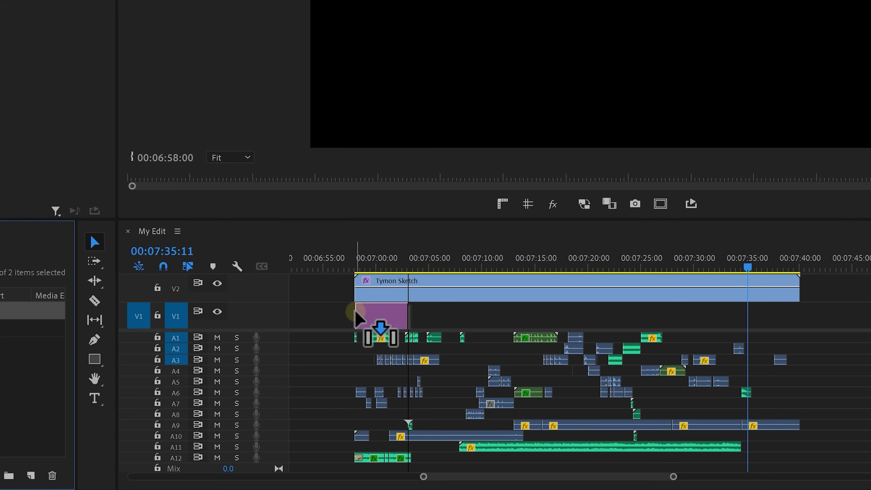
{"action": "left_click_drag", "start_coordinate": [357, 319], "coordinate": [800, 314]}
Nest the adjustment layer and audio clips into Nested Sequence 05, then delete them
{"action": "left_click_drag", "start_coordinate": [852, 315], "coordinate": [374, 479]}
{"action": "right_click", "coordinate": [519, 388]}
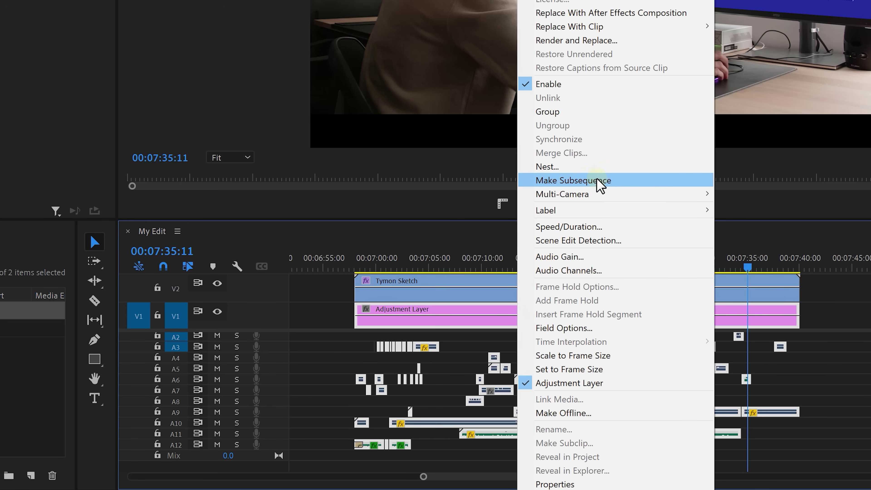
{"action": "left_click", "coordinate": [598, 167]}
{"action": "left_click", "coordinate": [360, 139]}
{"action": "left_click_drag", "start_coordinate": [671, 359], "coordinate": [356, 309]}
{"action": "key", "text": "Delete"}
Insert Nested Sequence 05 as individual clips at Tymon Sketch's start and delete its V1 clip
{"action": "left_click_drag", "start_coordinate": [113, 340], "coordinate": [637, 358]}
{"action": "double_click", "coordinate": [560, 345]}
{"action": "scroll", "coordinate": [278, 345], "scroll_direction": "up", "scroll_amount": 1}
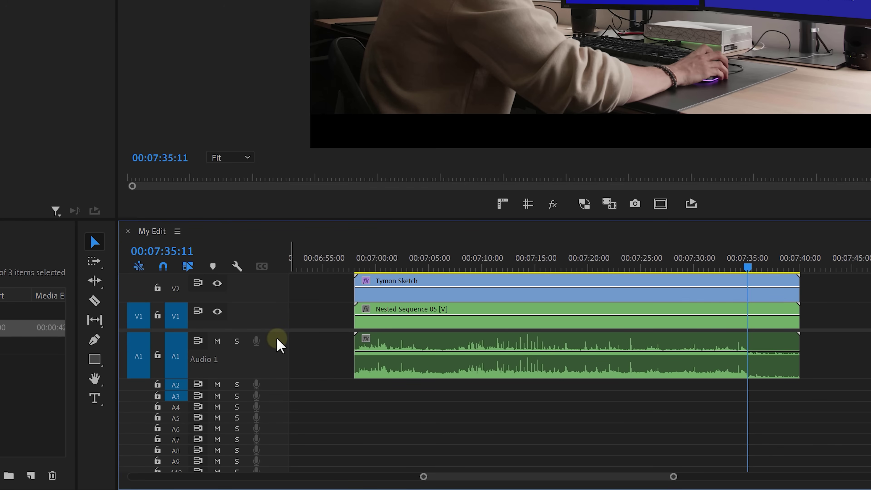
{"action": "left_click", "coordinate": [136, 268]}
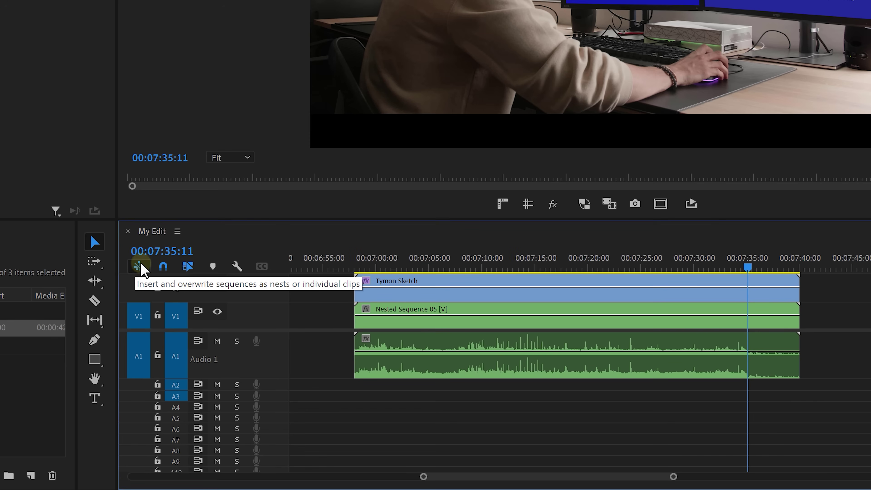
{"action": "left_click", "coordinate": [139, 268]}
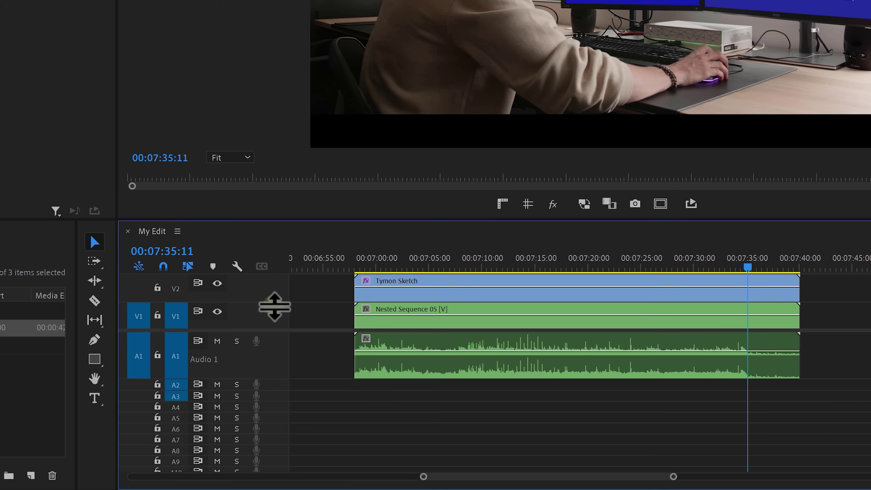
{"action": "left_click", "coordinate": [391, 327]}
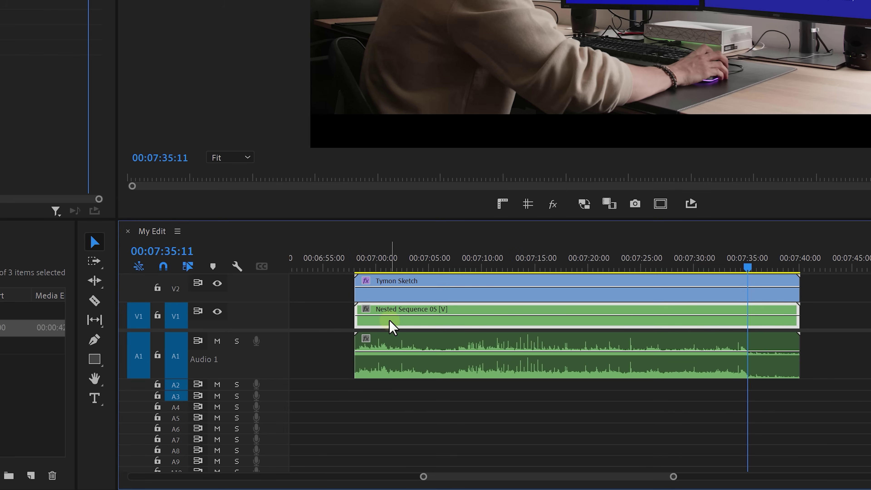
{"action": "key", "text": "Delete"}
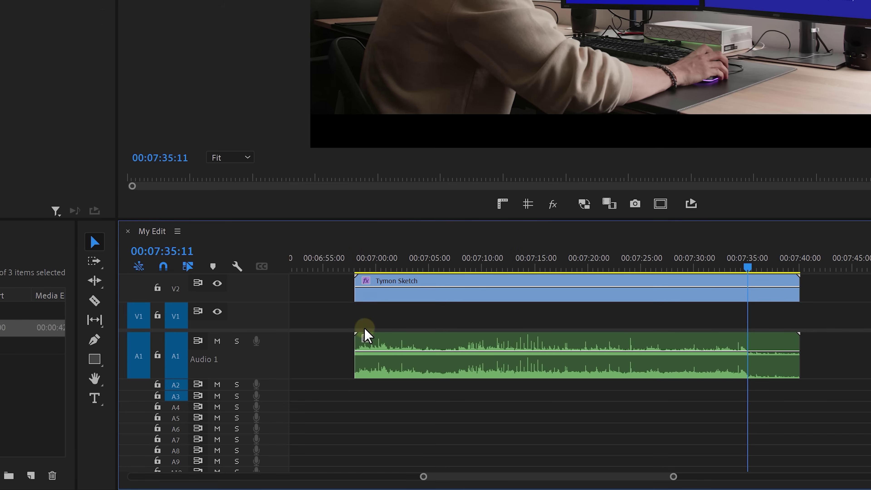
{"action": "scroll", "coordinate": [268, 352], "scroll_direction": "up", "scroll_amount": 5}
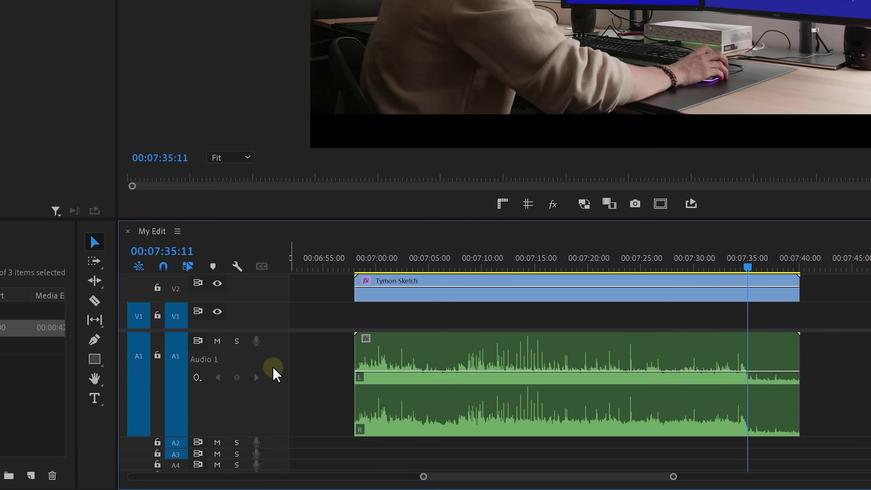